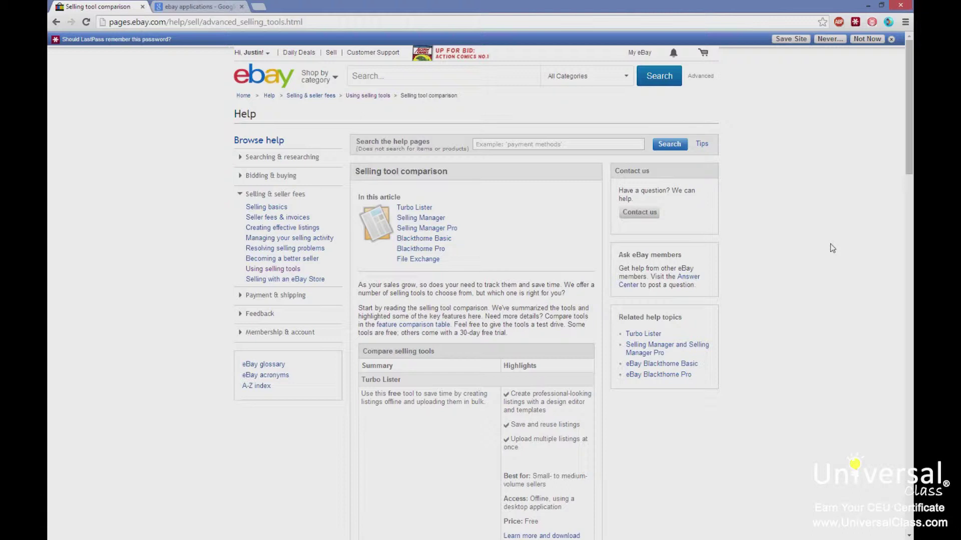
# - Scroll down the Selling tool comparison page into the Turbo Lister and Selling Manager table
pyautogui.scroll(-3, 832, 247)
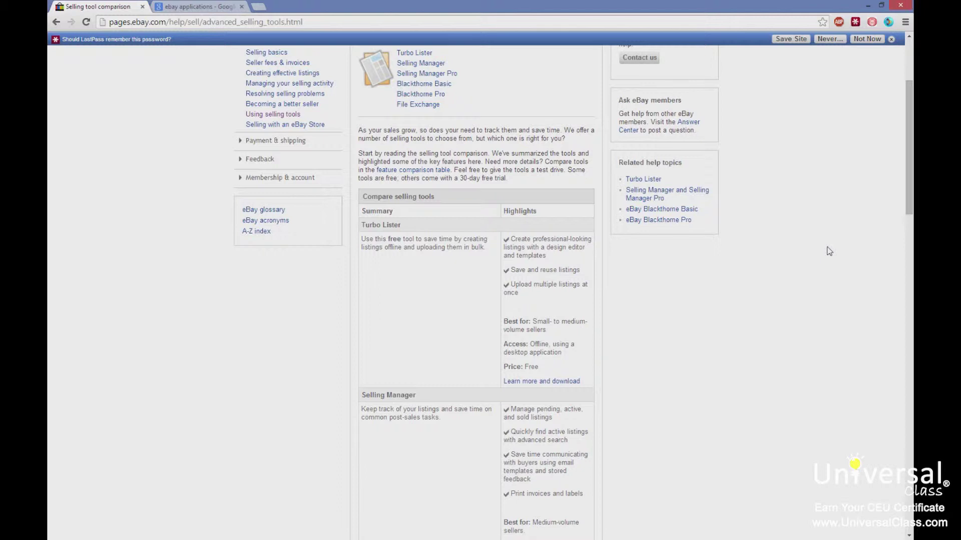
pyautogui.scroll(-3, 829, 251)
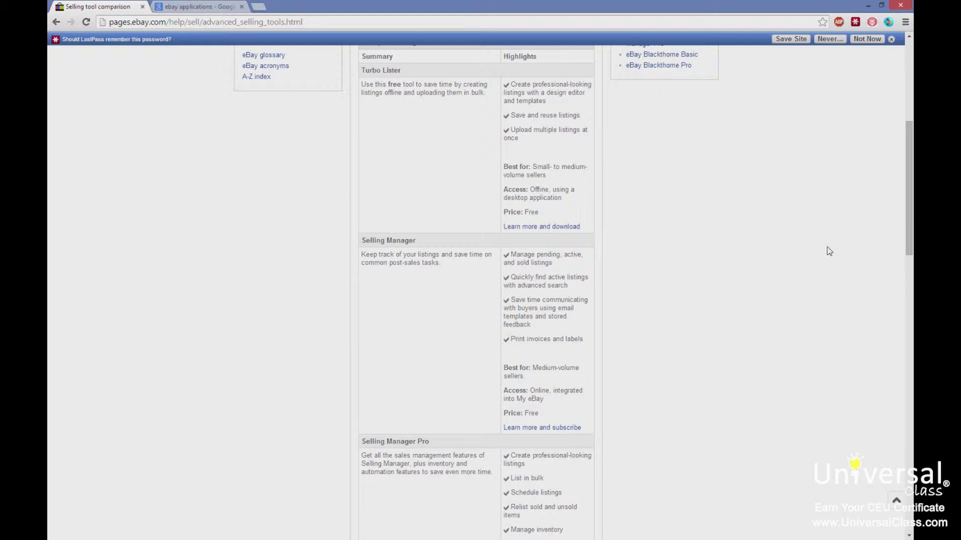
pyautogui.scroll(-1, 829, 252)
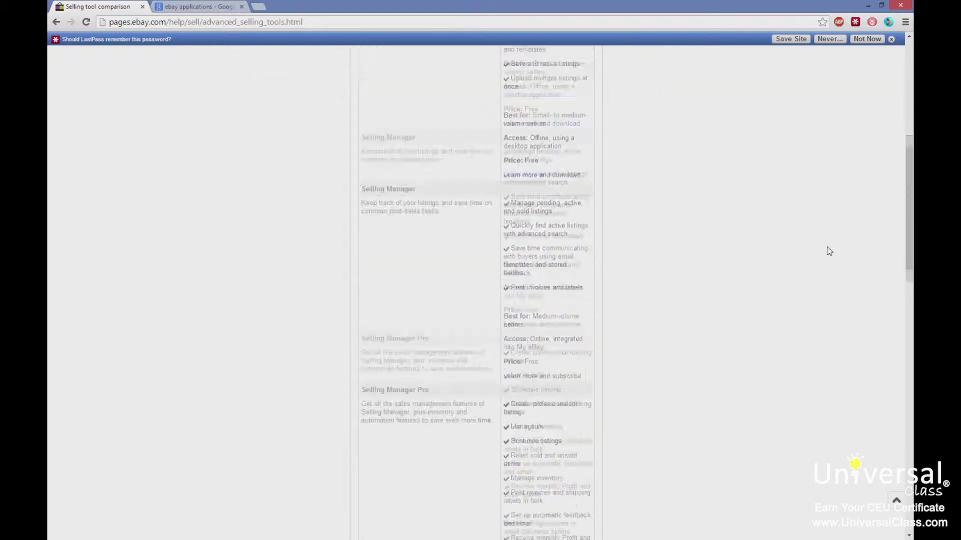
pyautogui.scroll(-3, 830, 252)
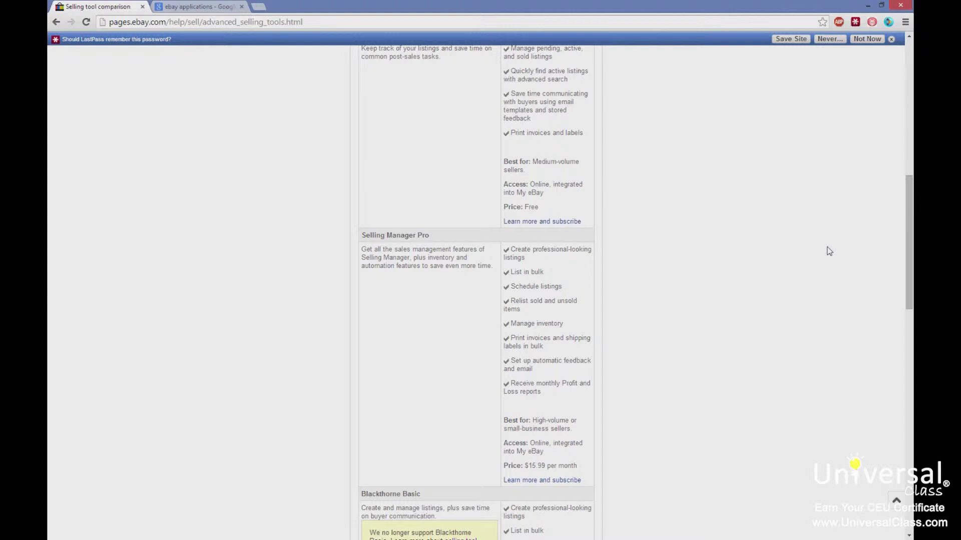
pyautogui.scroll(-1, 829, 251)
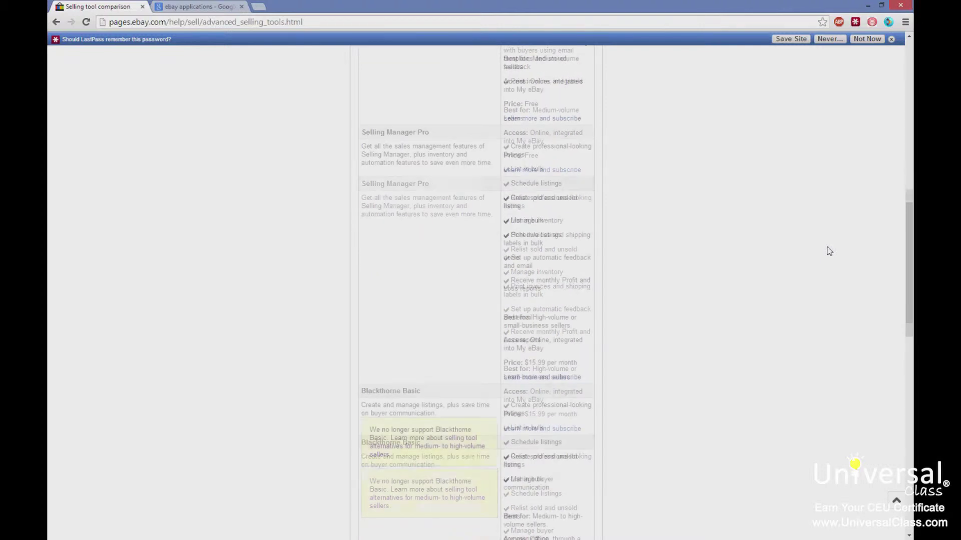
pyautogui.scroll(-1, 829, 251)
pyautogui.scroll(-1, 829, 251)
pyautogui.scroll(-2, 830, 251)
pyautogui.scroll(-1, 829, 251)
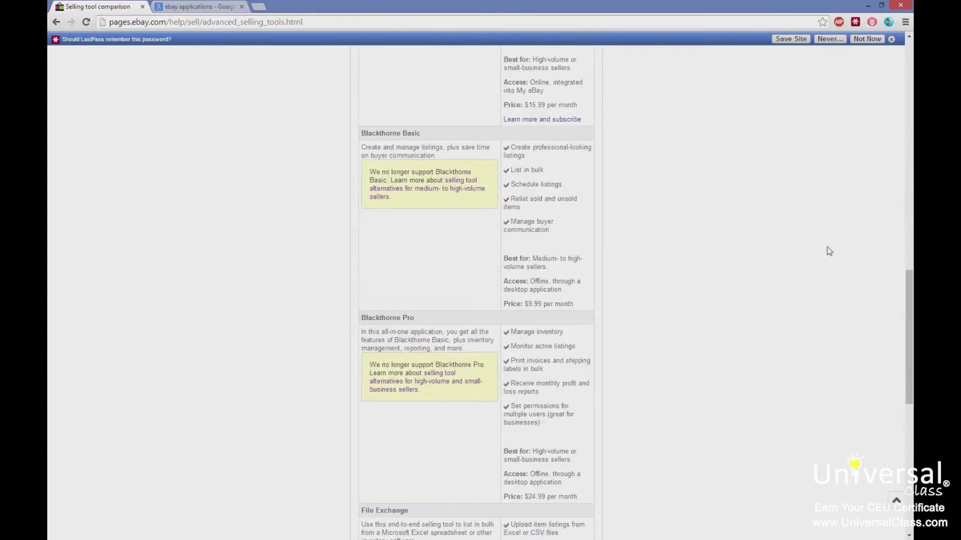
pyautogui.scroll(-3, 829, 252)
pyautogui.scroll(-2, 829, 251)
pyautogui.scroll(-3, 829, 251)
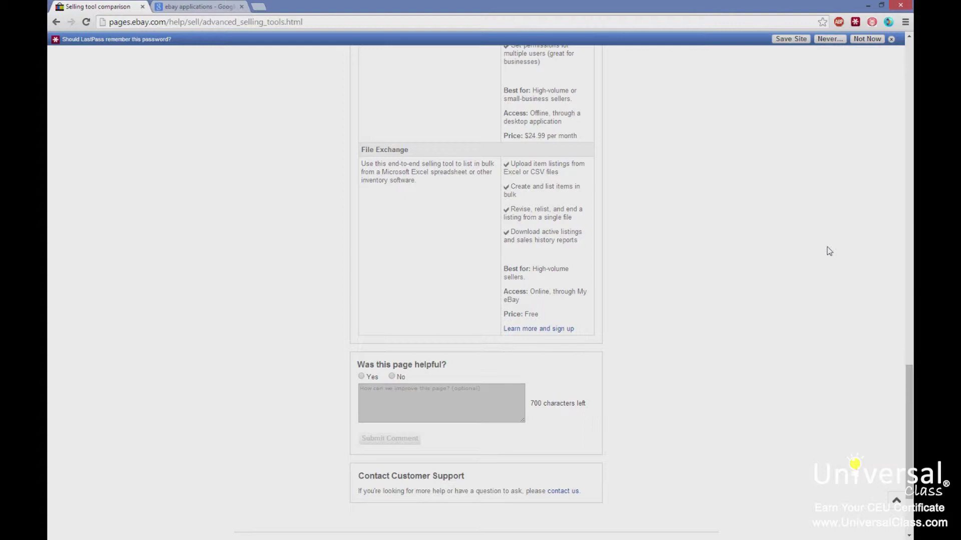
pyautogui.scroll(3, 830, 251)
pyautogui.scroll(3, 800, 247)
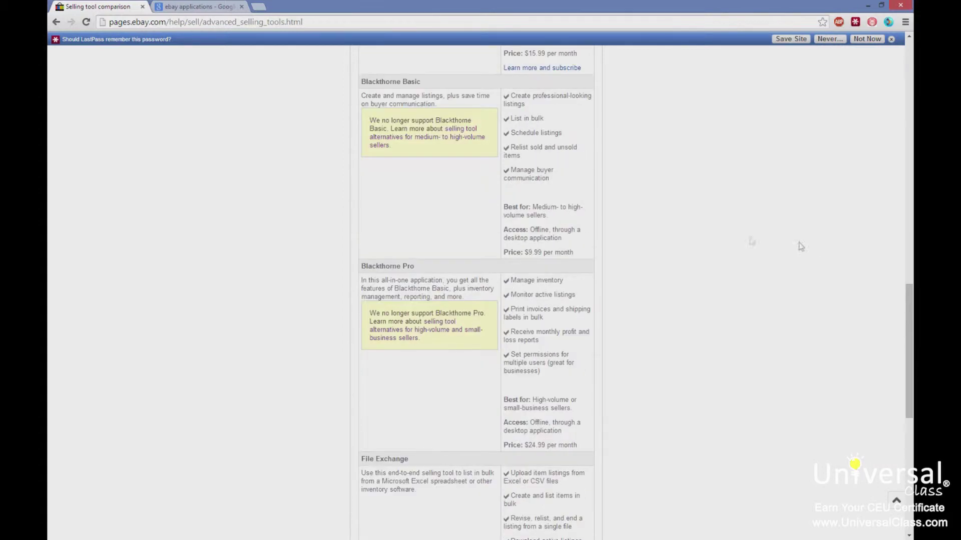
pyautogui.click(464, 142)
# - Scroll through the Blackthorne alternatives feature chart and back to the top
pyautogui.scroll(-9, 497, 211)
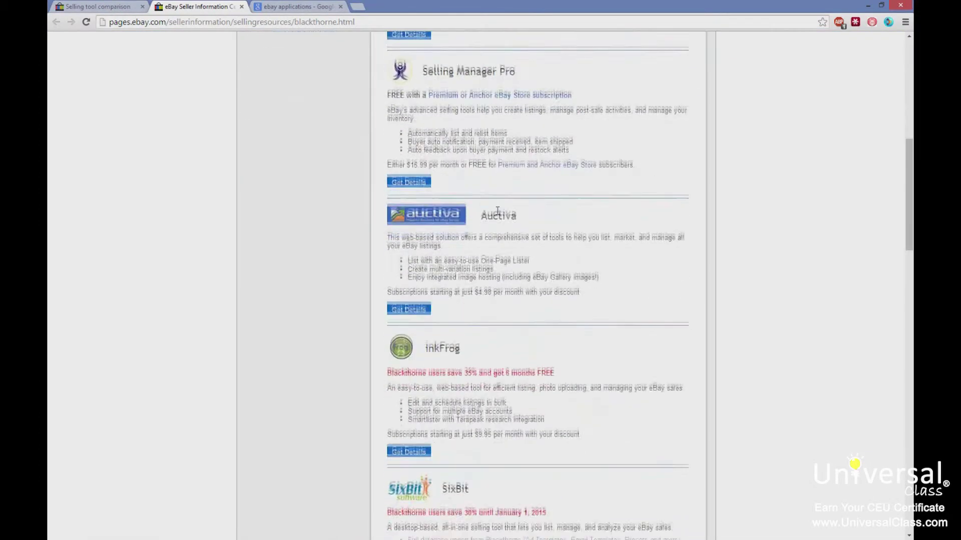
pyautogui.scroll(-3, 497, 211)
pyautogui.scroll(-4, 497, 211)
pyautogui.scroll(-3, 497, 211)
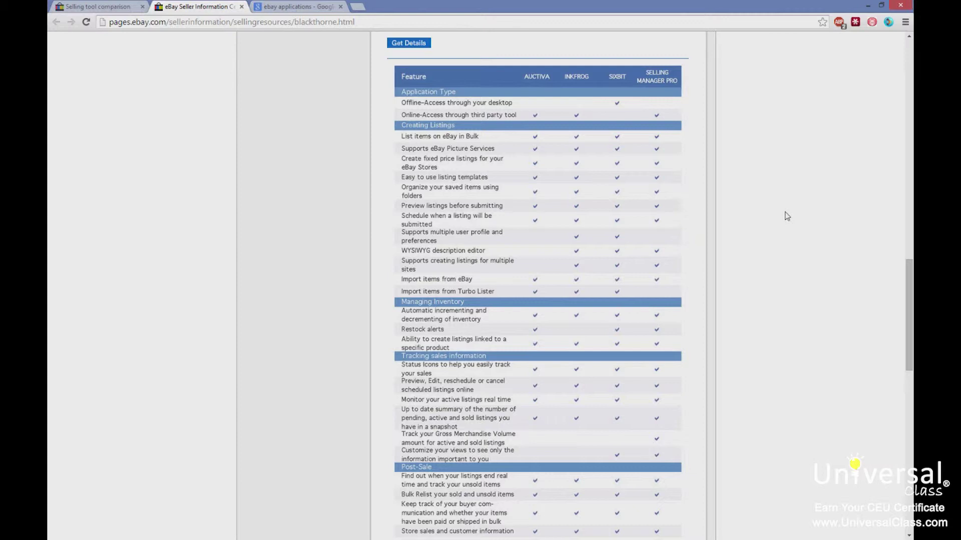
pyautogui.scroll(-2, 786, 216)
pyautogui.scroll(-1, 786, 216)
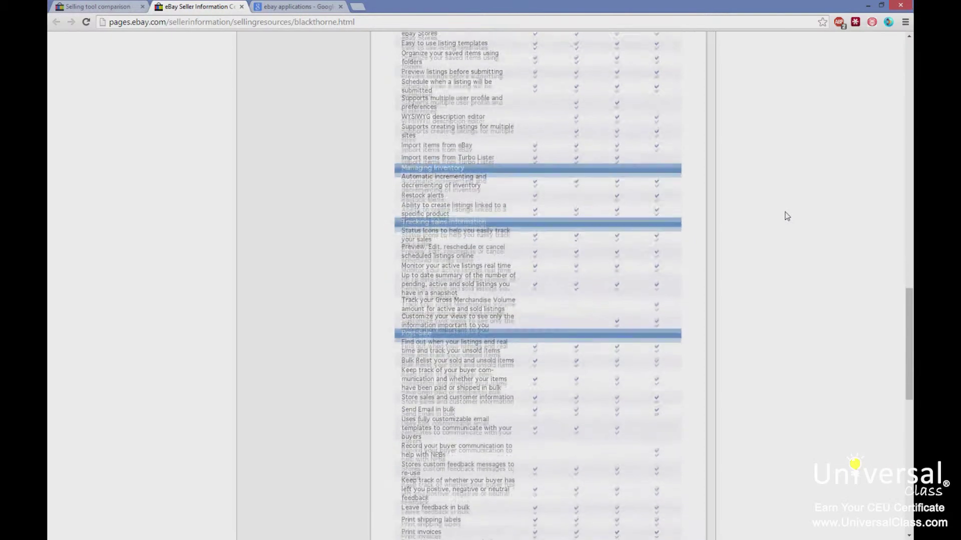
pyautogui.scroll(-1, 786, 216)
pyautogui.scroll(5, 787, 217)
pyautogui.scroll(5, 786, 216)
pyautogui.scroll(6, 786, 217)
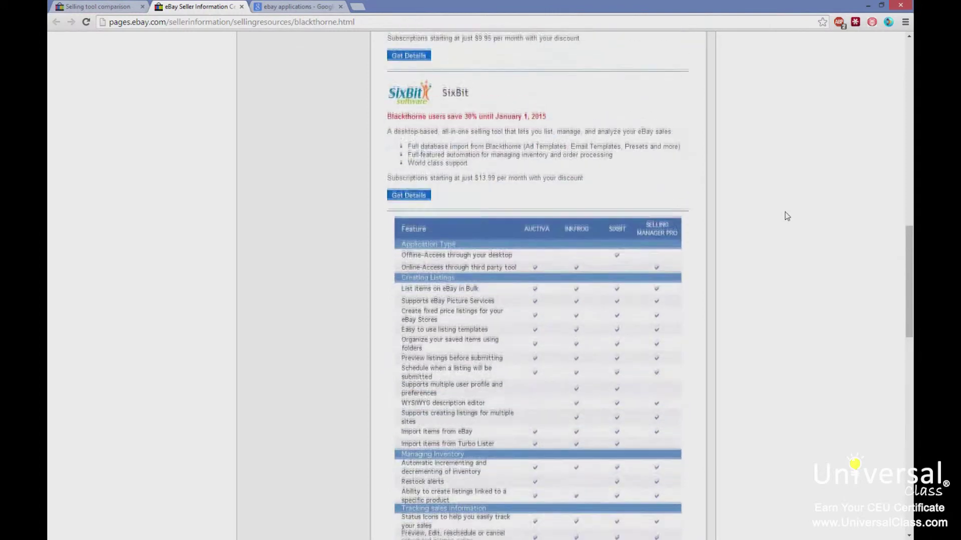
pyautogui.scroll(6, 786, 216)
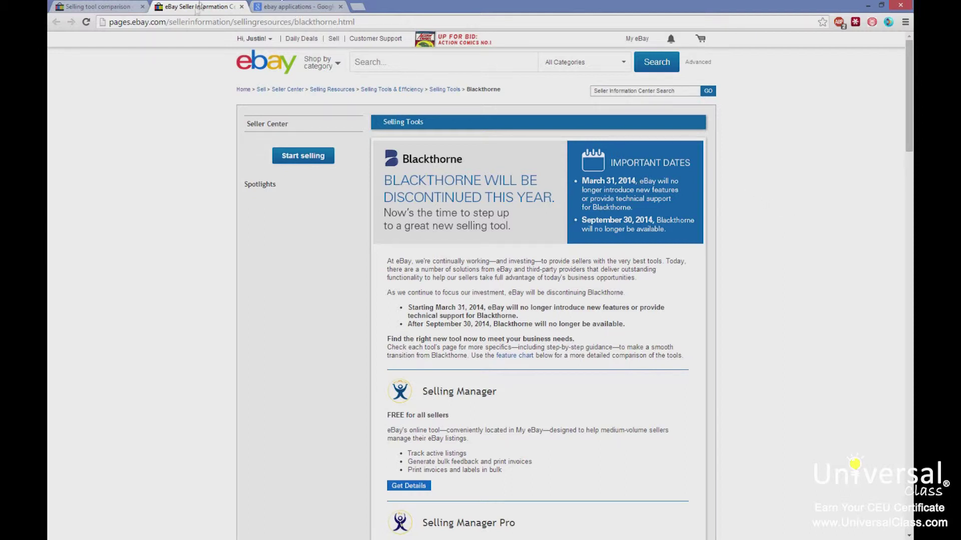
# - Switch back to the Selling tool comparison tab and scroll through the page
pyautogui.click(103, 6)
pyautogui.scroll(-5, 237, 238)
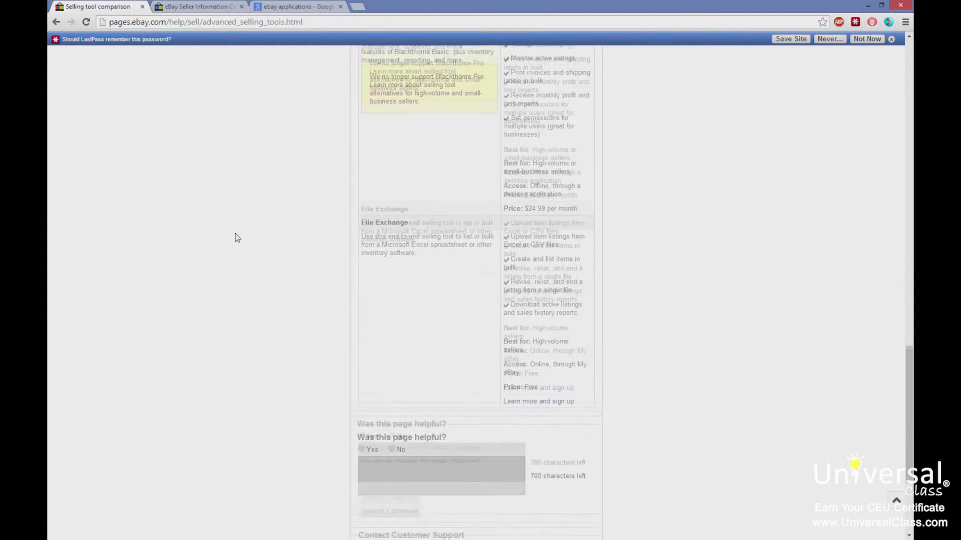
pyautogui.scroll(-3, 238, 238)
pyautogui.scroll(6, 237, 238)
pyautogui.scroll(8, 237, 238)
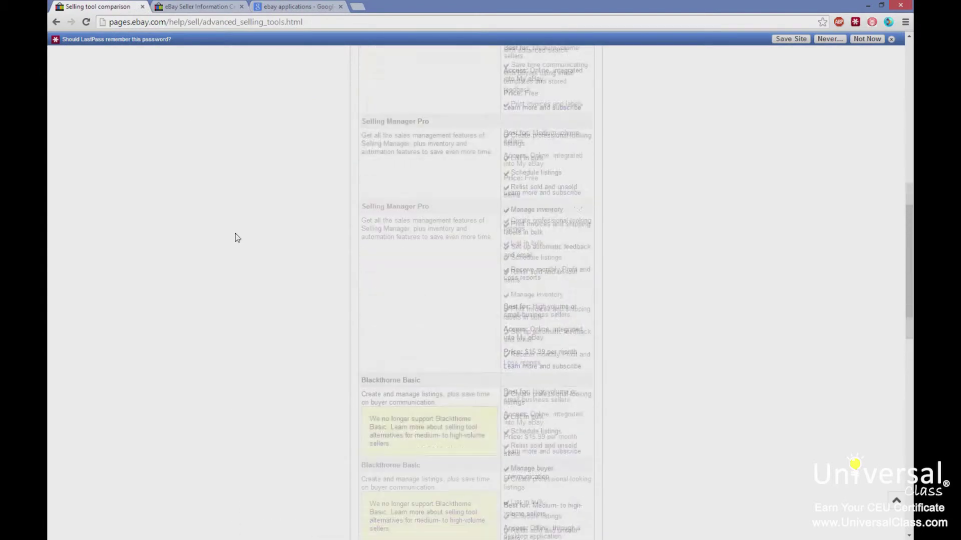
pyautogui.scroll(6, 237, 238)
pyautogui.scroll(3, 237, 238)
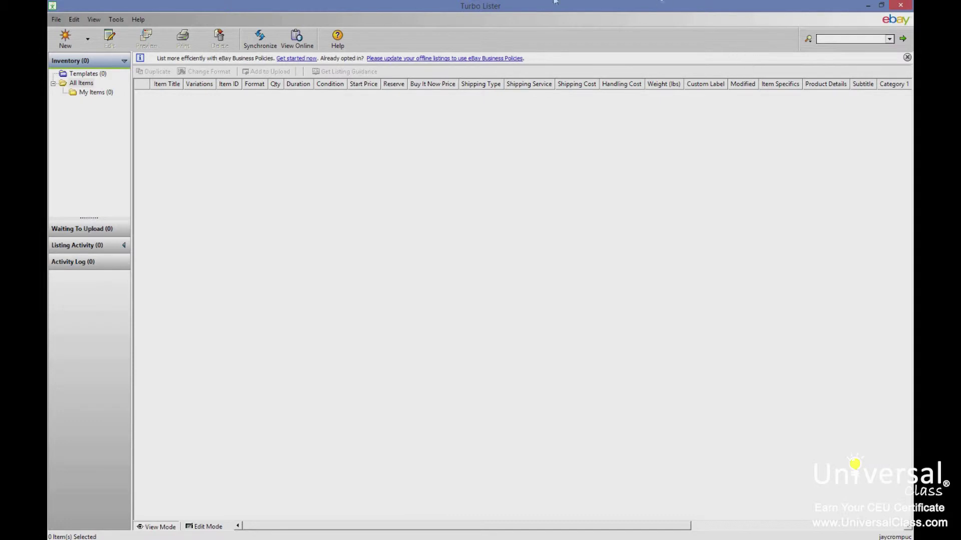
# - Choose Create New Item from the New toolbar dropdown
pyautogui.click(70, 44)
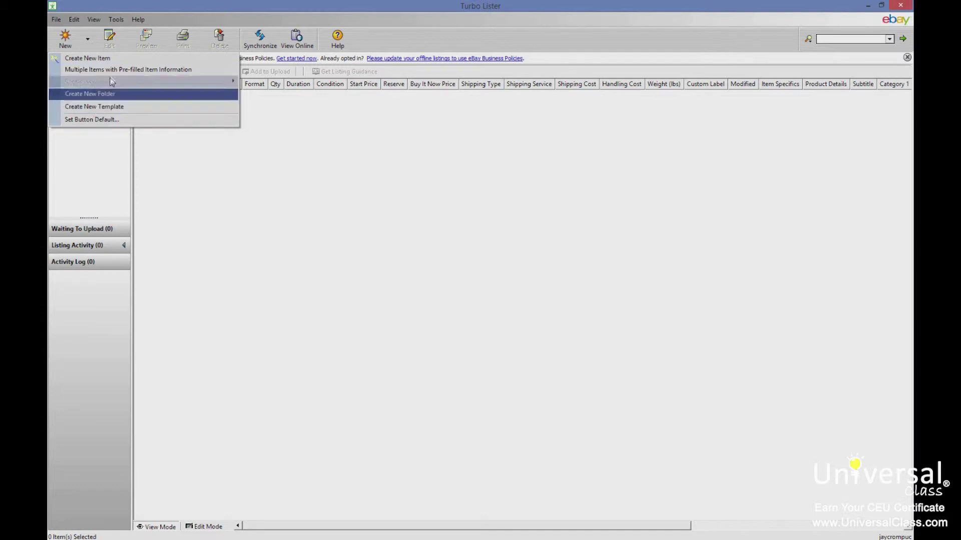
pyautogui.click(263, 114)
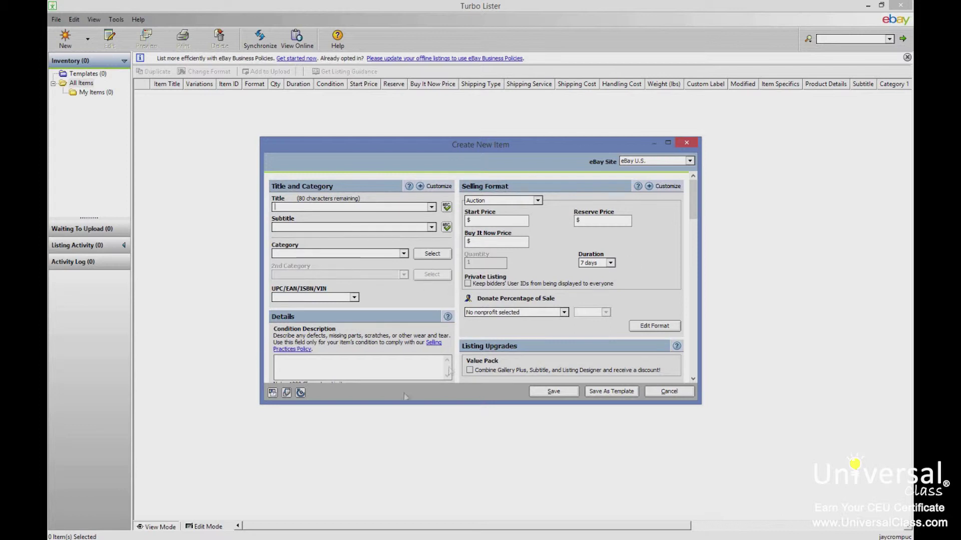
# - Open the Title and Category Customize dialog and cancel it without changes
pyautogui.click(435, 186)
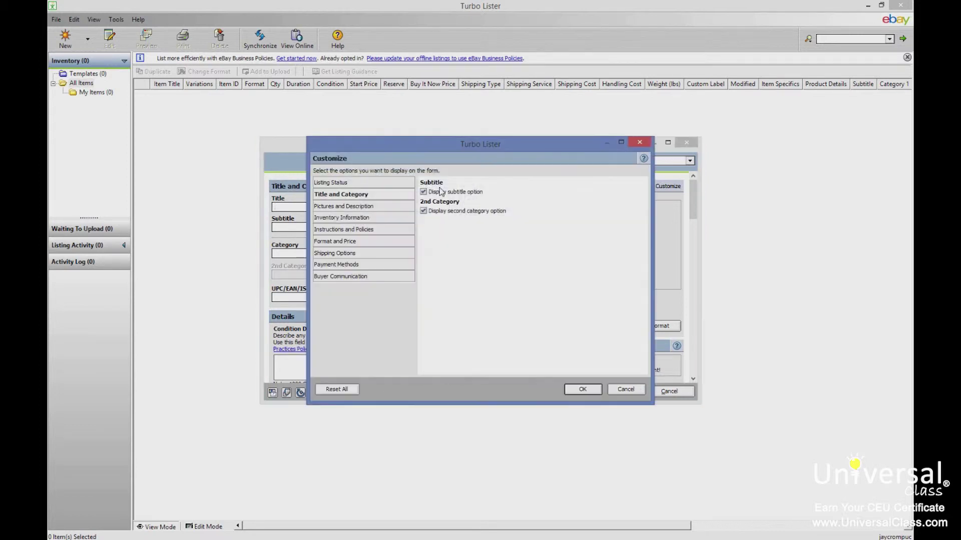
pyautogui.click(635, 393)
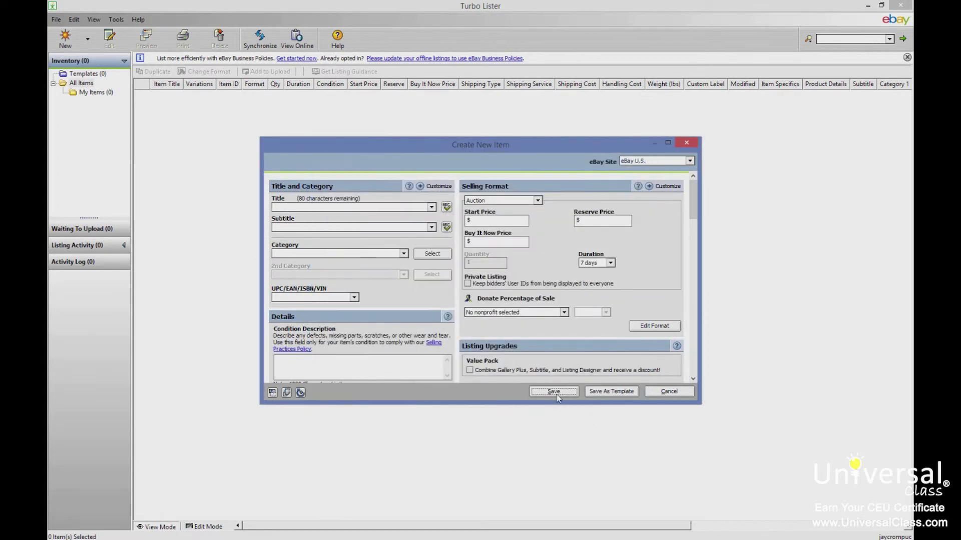
pyautogui.click(615, 393)
# - Enter the title 'Yoshi's Island 3DS New game!' and open the category list
pyautogui.write('Yos')
pyautogui.write("hi;'s")
pyautogui.press('BackSpace')
pyautogui.press('BackSpace')
pyautogui.write("'s Isl")
pyautogui.write('sland 3DS ')
pyautogui.write('New game')
pyautogui.write('!')
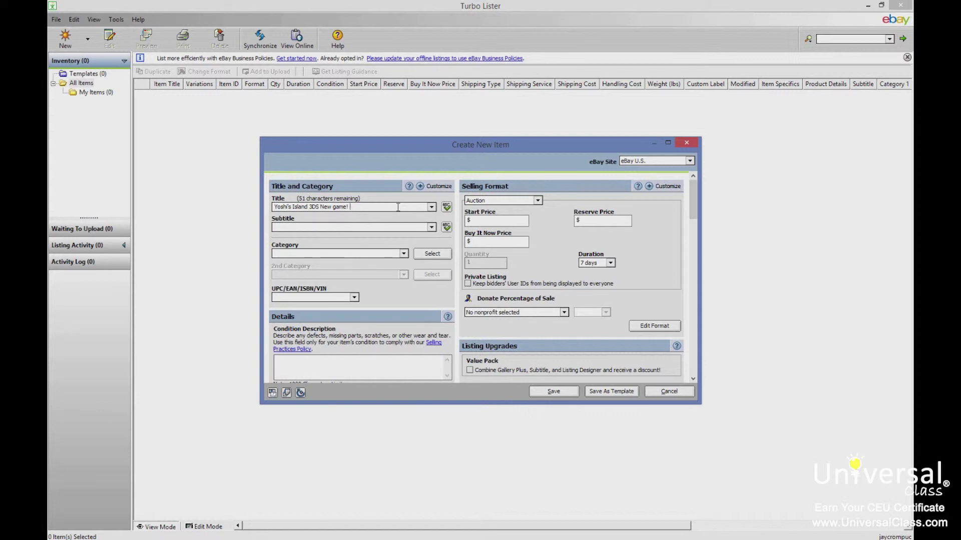
pyautogui.click(407, 254)
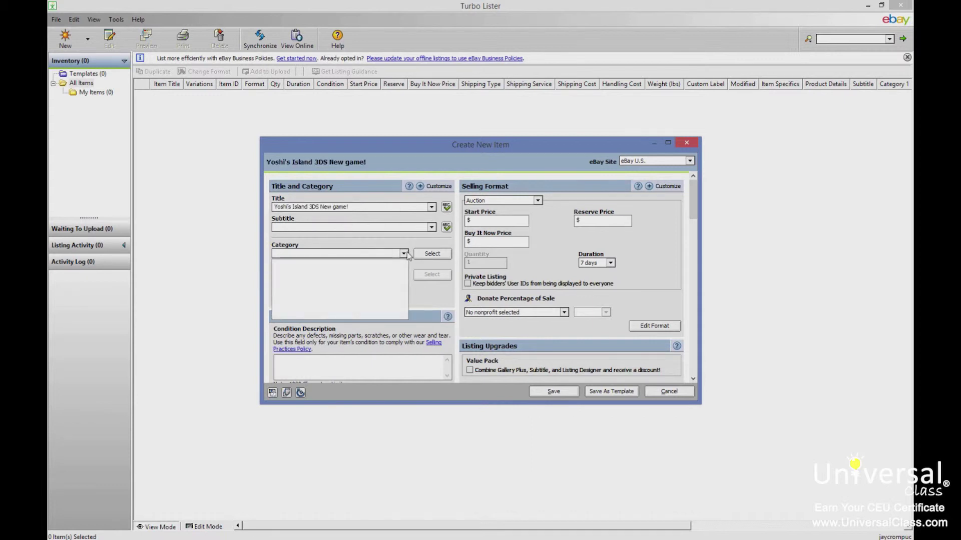
# - Pick Video Games & Consoles > Video Games from a '3ds' category search
pyautogui.click(389, 253)
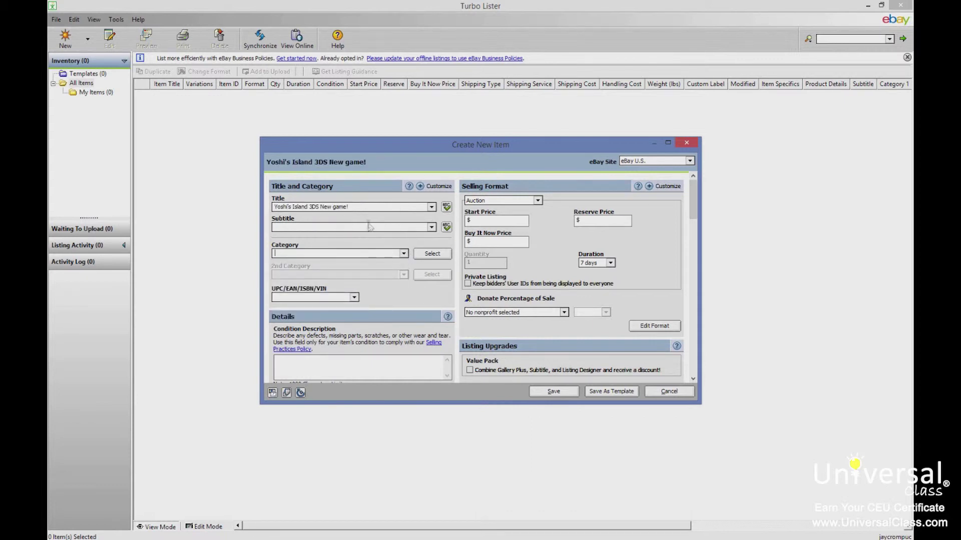
pyautogui.click(432, 254)
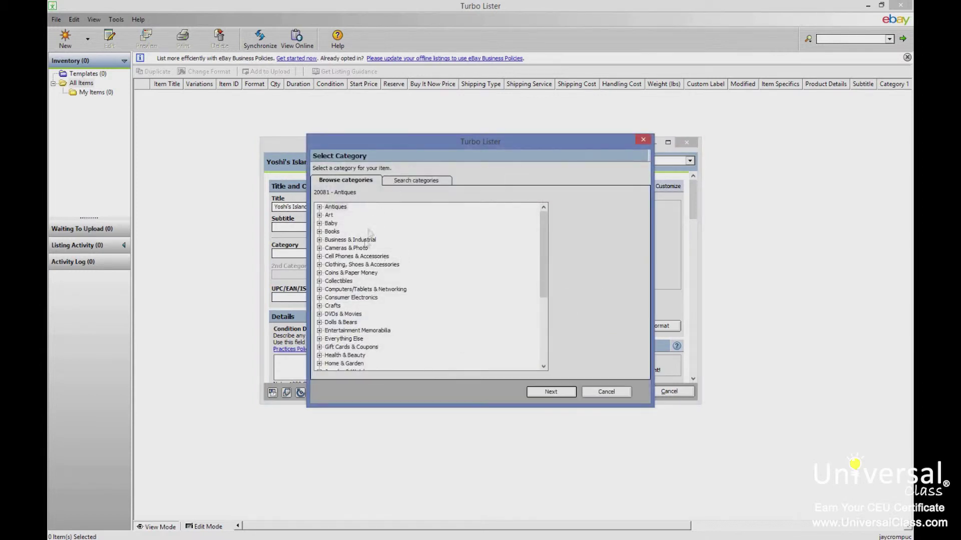
pyautogui.click(413, 181)
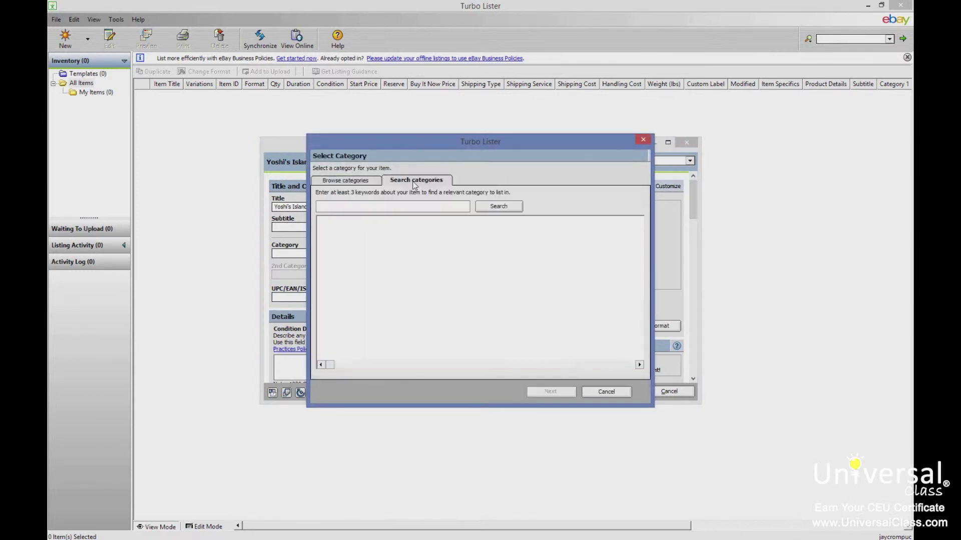
pyautogui.click(380, 207)
pyautogui.write('3ds')
pyautogui.click(490, 209)
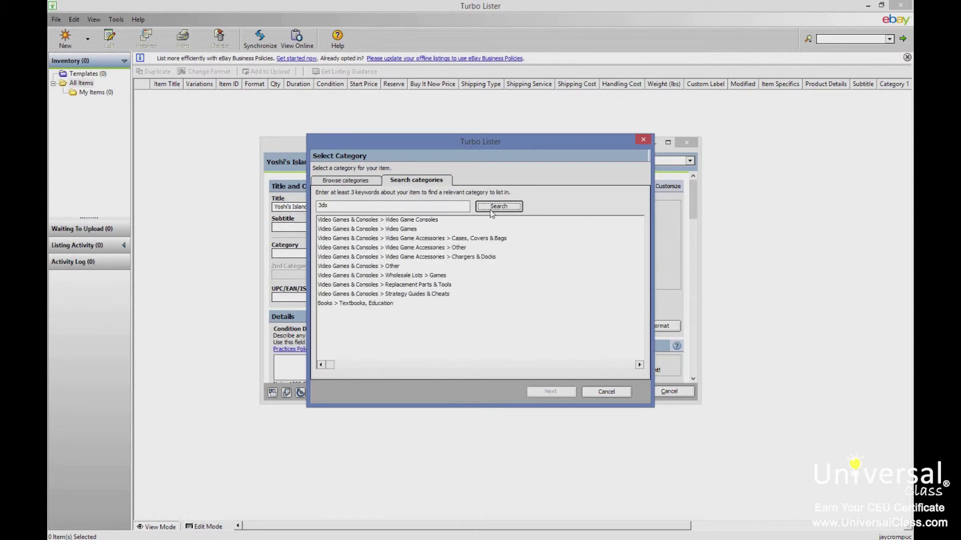
pyautogui.click(362, 231)
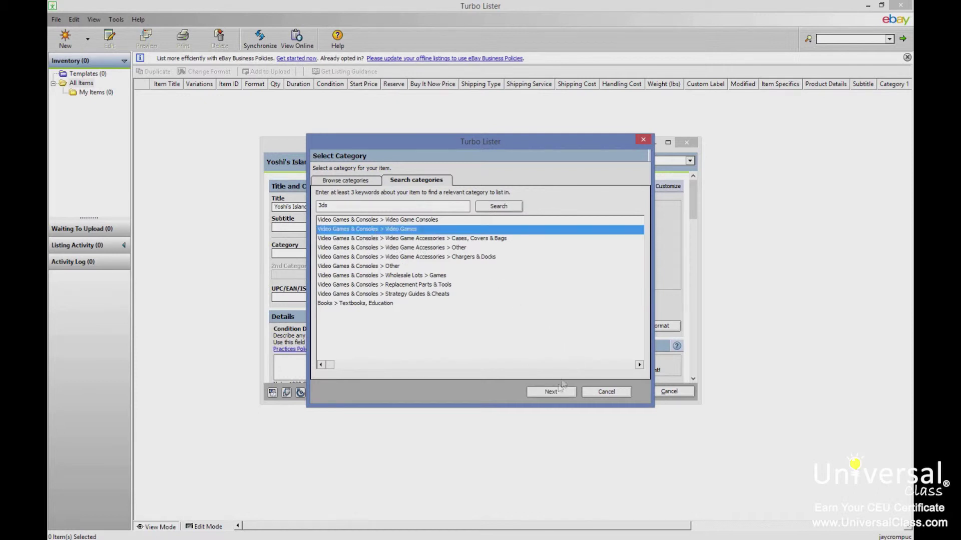
pyautogui.click(558, 392)
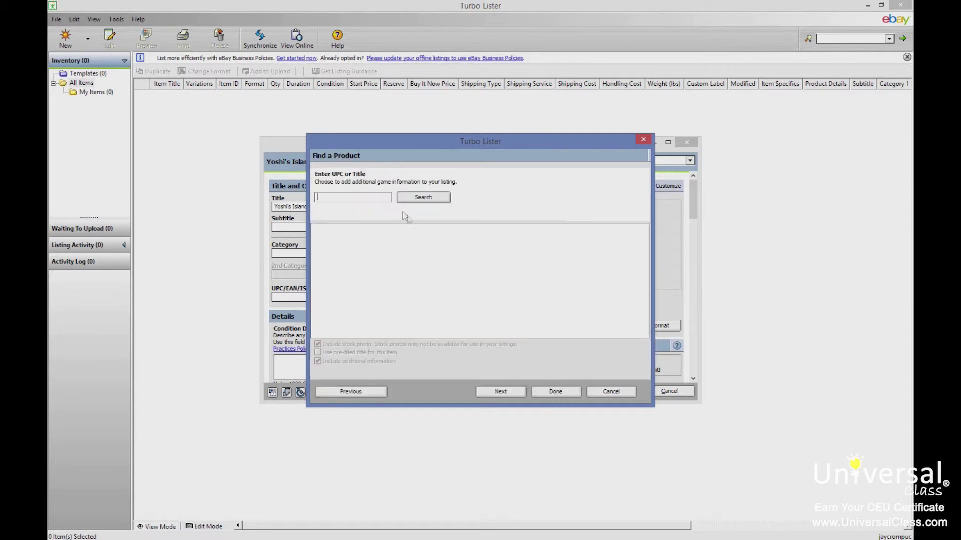
# - Look up the product in Find a Product by UPC 54967421
pyautogui.click(555, 393)
pyautogui.click(518, 397)
pyautogui.click(458, 257)
pyautogui.write('5')
pyautogui.write('496')
pyautogui.write('742')
pyautogui.write('15')
pyautogui.click(429, 199)
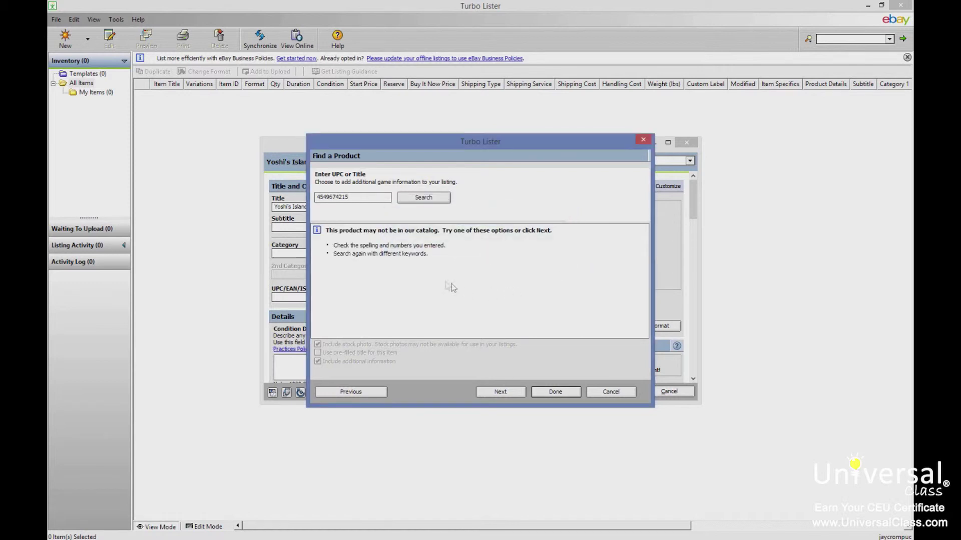
pyautogui.moveTo(367, 196); pyautogui.dragTo(279, 195)
pyautogui.write('04')
pyautogui.write('549674')
pyautogui.write('2157')
pyautogui.click(434, 198)
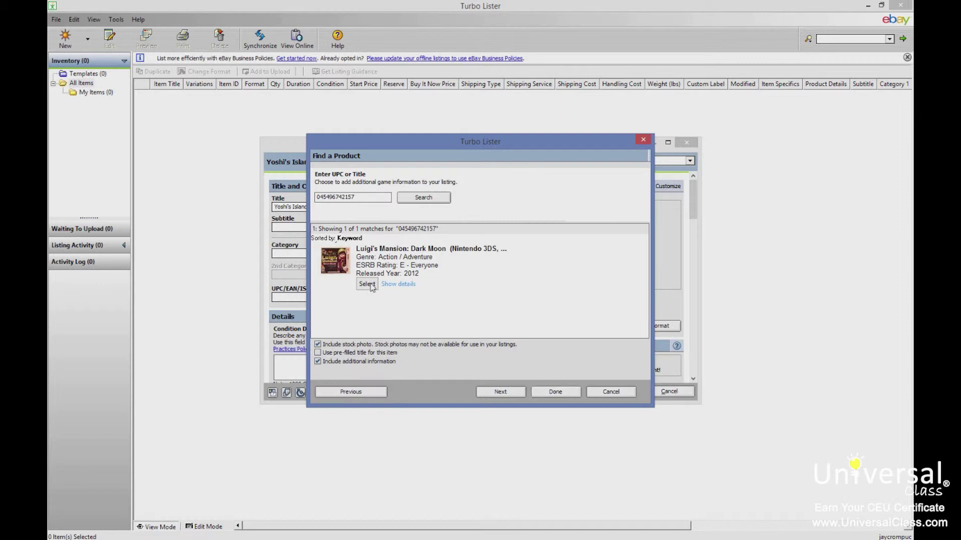
pyautogui.click(372, 284)
pyautogui.click(554, 393)
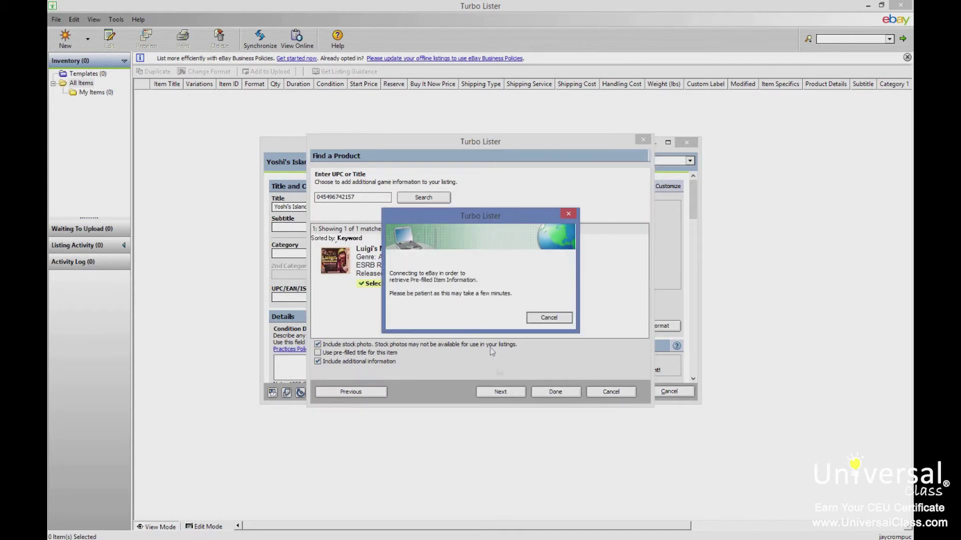
pyautogui.click(554, 394)
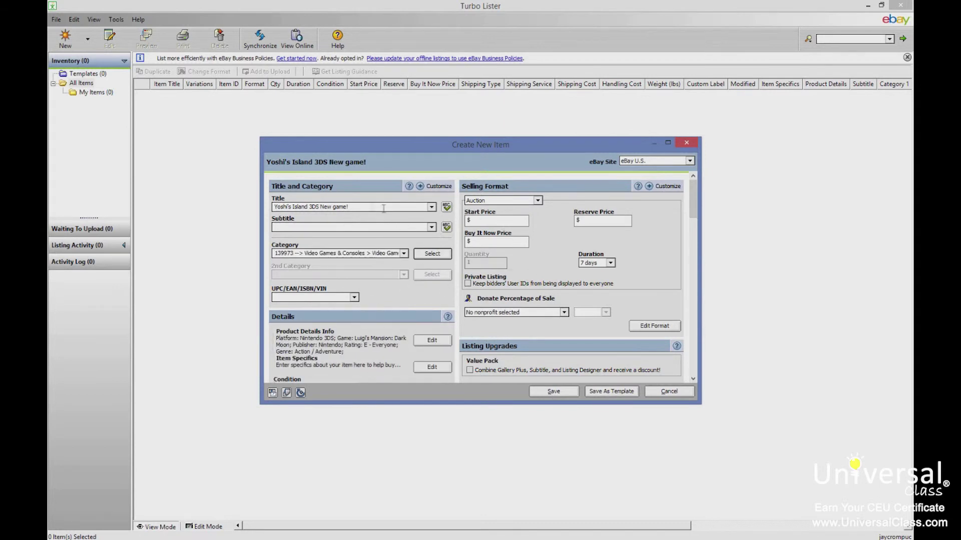
# - Replace the title with 'Luigi's Mansion 3DS Game!'
pyautogui.moveTo(366, 211); pyautogui.dragTo(269, 210)
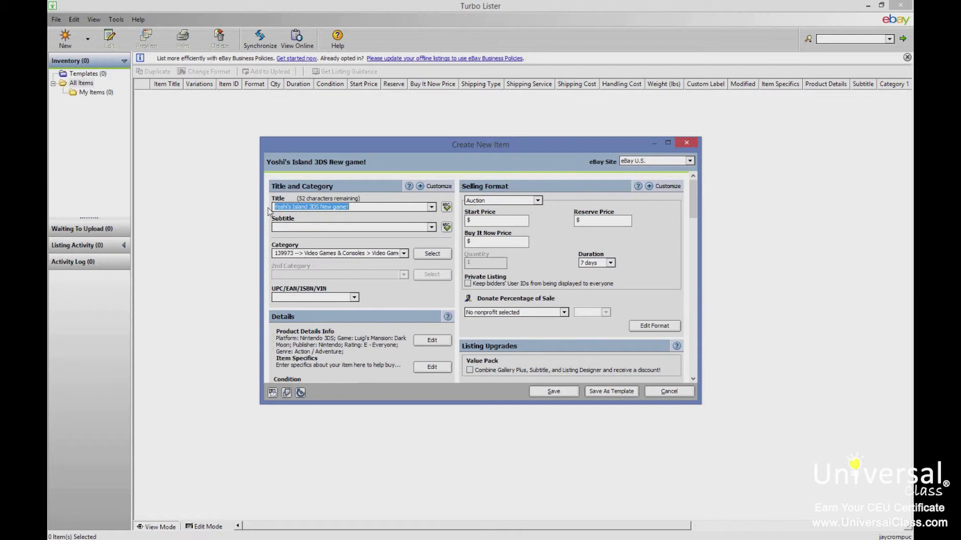
pyautogui.write('Lugi')
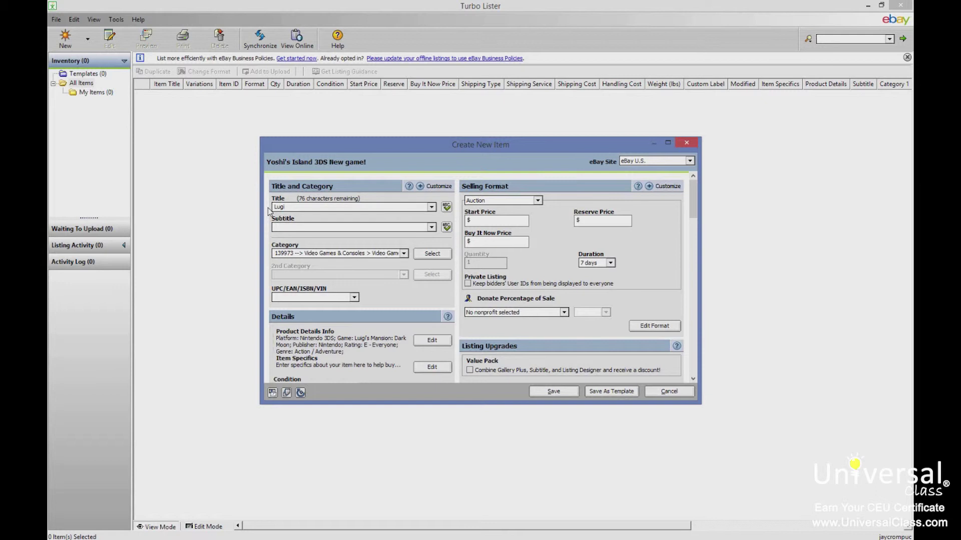
pyautogui.press('BackSpace')
pyautogui.press('BackSpace')
pyautogui.write('igi')
pyautogui.write("'s Man")
pyautogui.write('sion 3DS ')
pyautogui.write('Game!')
# - Keep Auction format with a 1.00 start price and 24.99 Buy It Now price
pyautogui.click(537, 200)
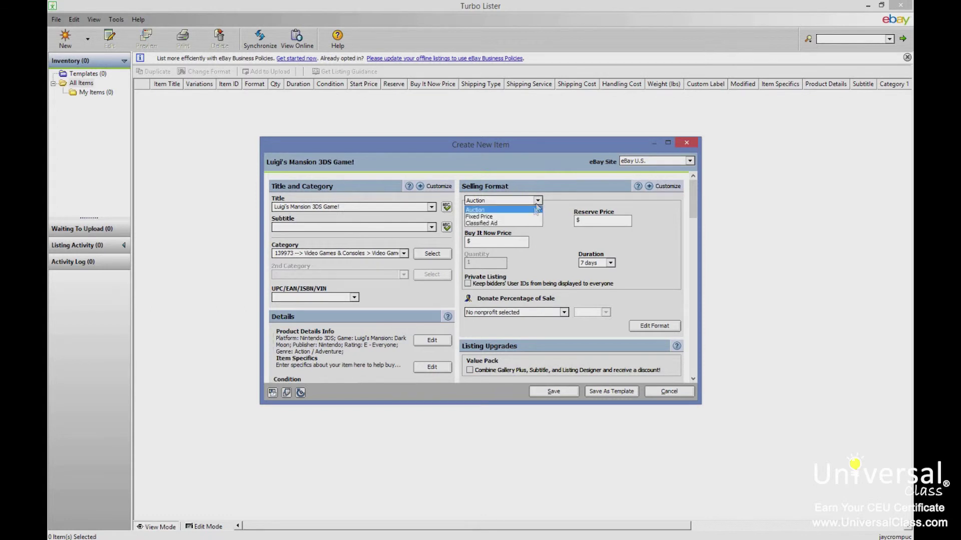
pyautogui.click(521, 210)
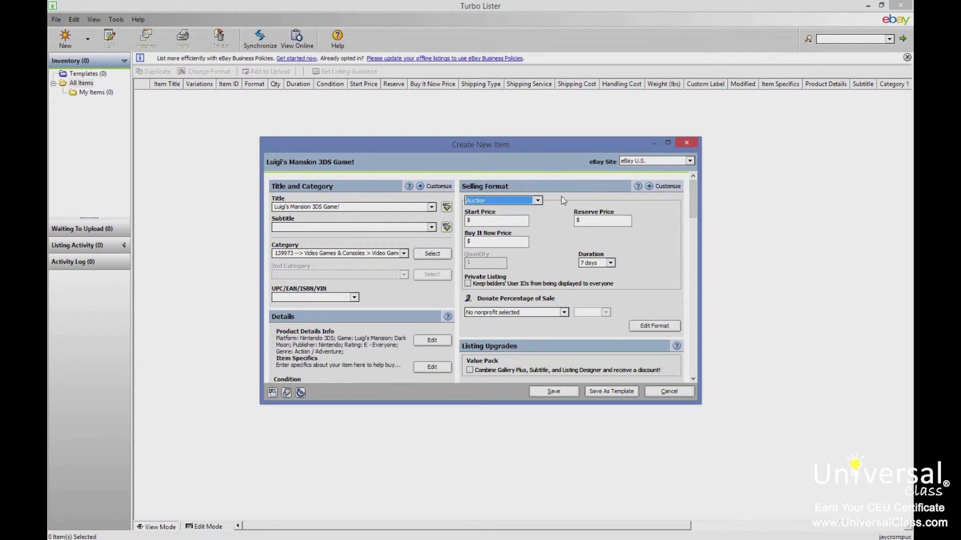
pyautogui.write('.00')
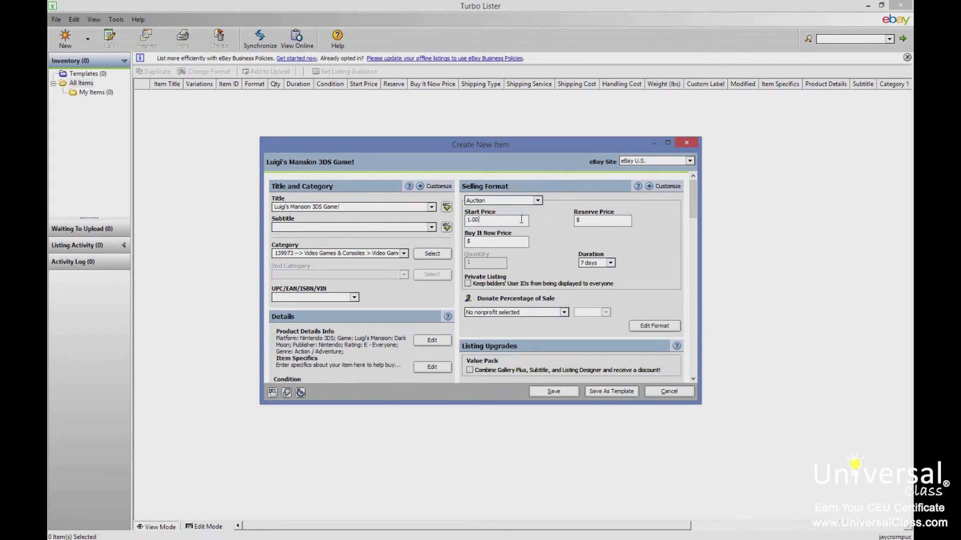
pyautogui.click(520, 245)
pyautogui.write('24.99')
pyautogui.press('Tab')
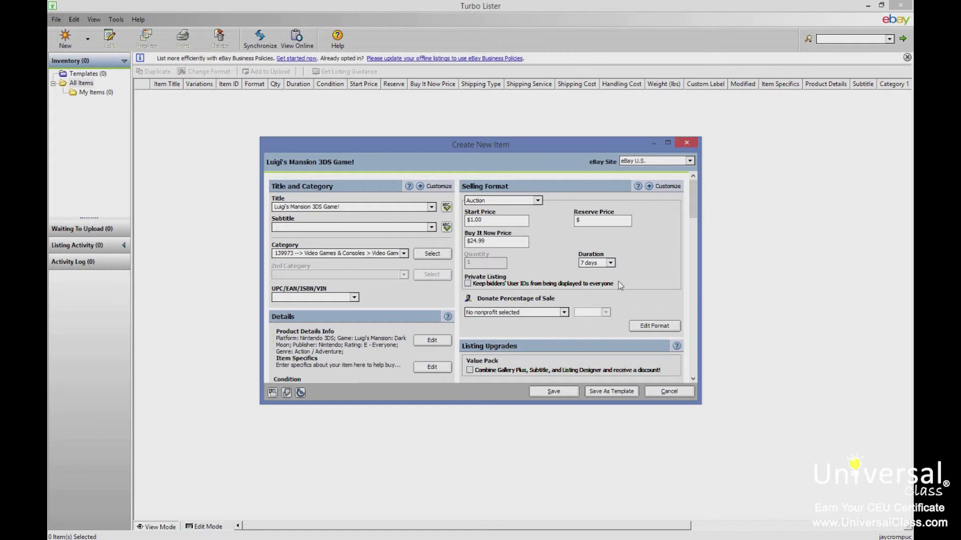
pyautogui.moveTo(695, 207); pyautogui.dragTo(698, 232)
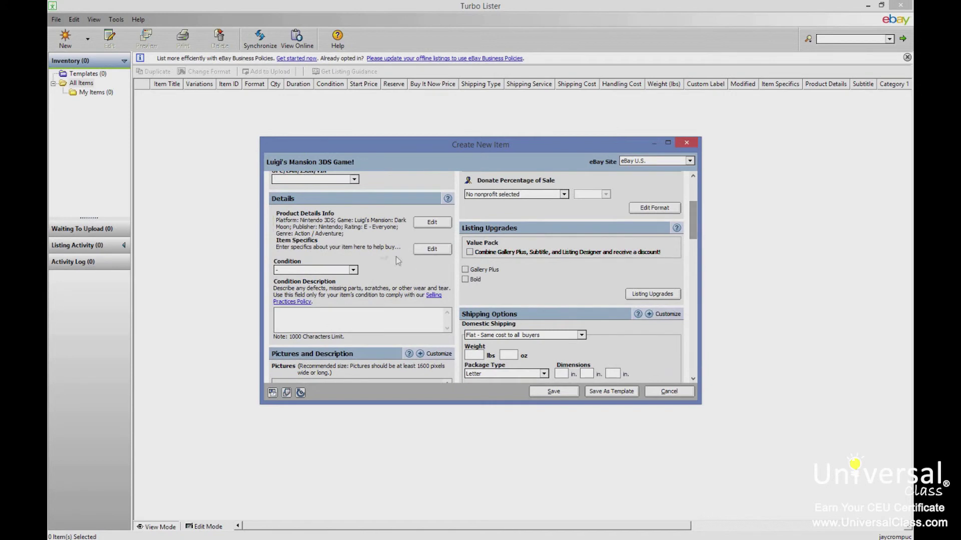
# - Choose Brand New in the Condition dropdown and scroll through the form
pyautogui.click(349, 270)
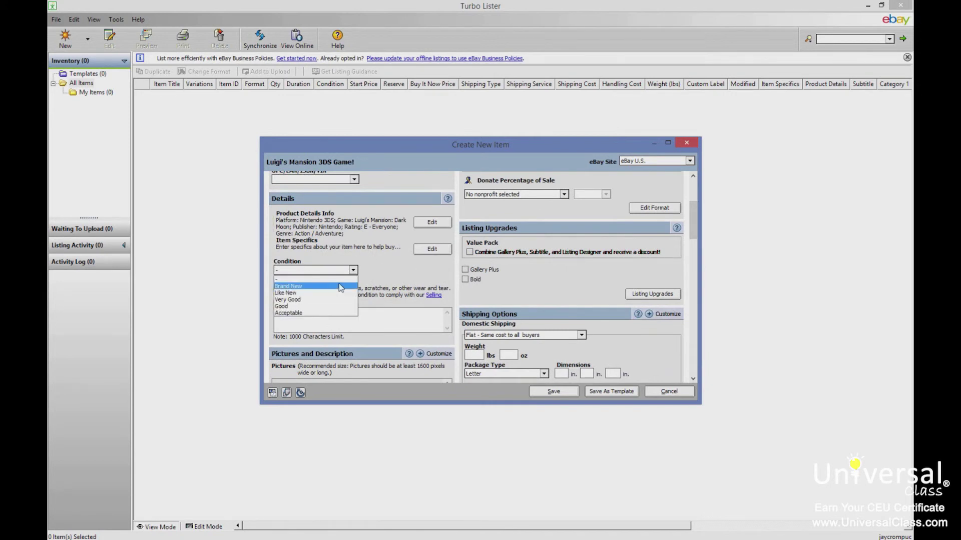
pyautogui.click(340, 287)
pyautogui.moveTo(292, 335)
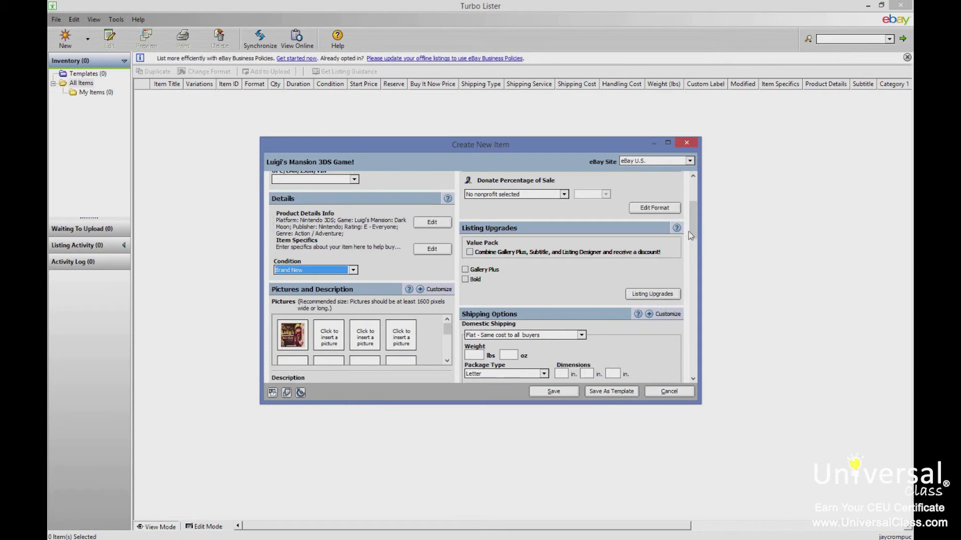
pyautogui.scroll(-1, 697, 235)
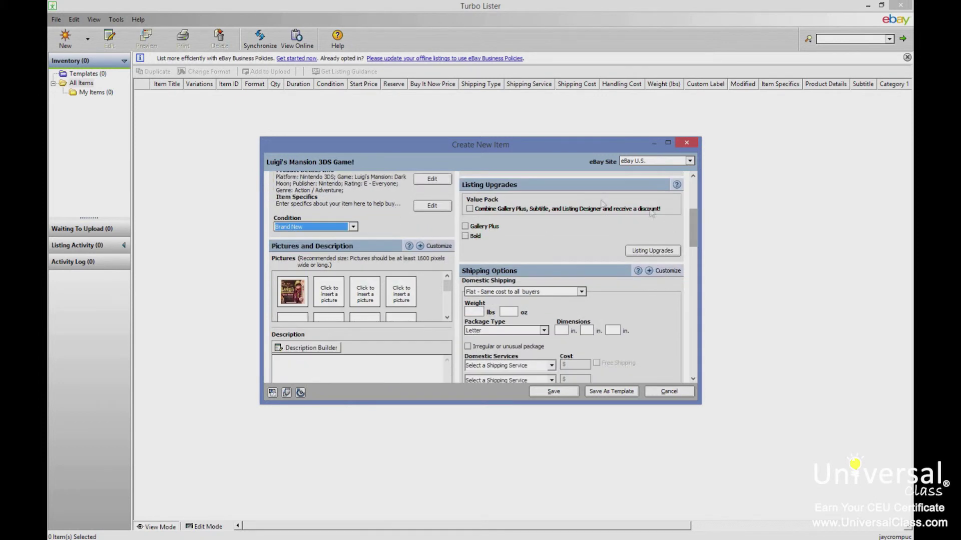
pyautogui.click(645, 252)
pyautogui.moveTo(694, 231)
pyautogui.mouseDown()
pyautogui.moveTo(693, 301)
pyautogui.moveTo(692, 191)
pyautogui.mouseUp()
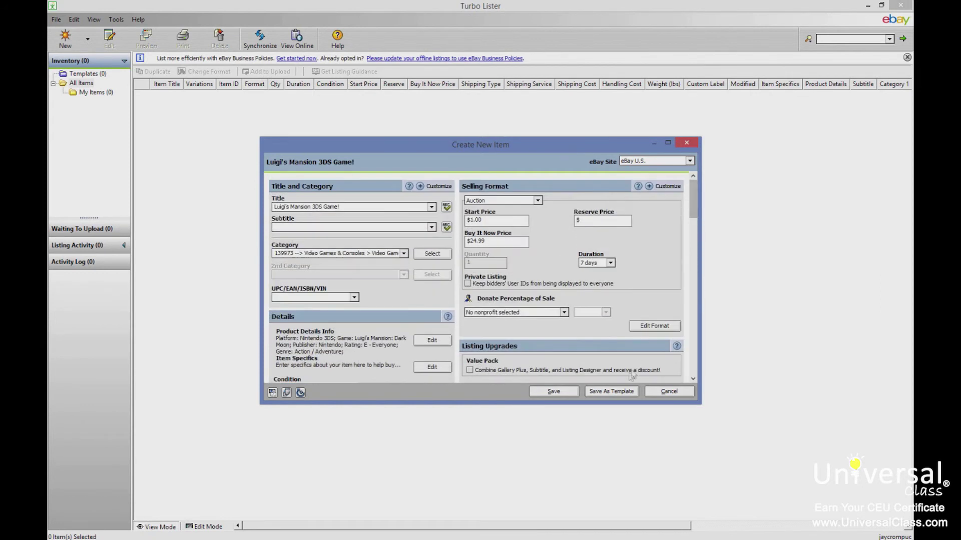
# - Attempt Save As Template and dismiss the PayPal requirement error
pyautogui.click(611, 392)
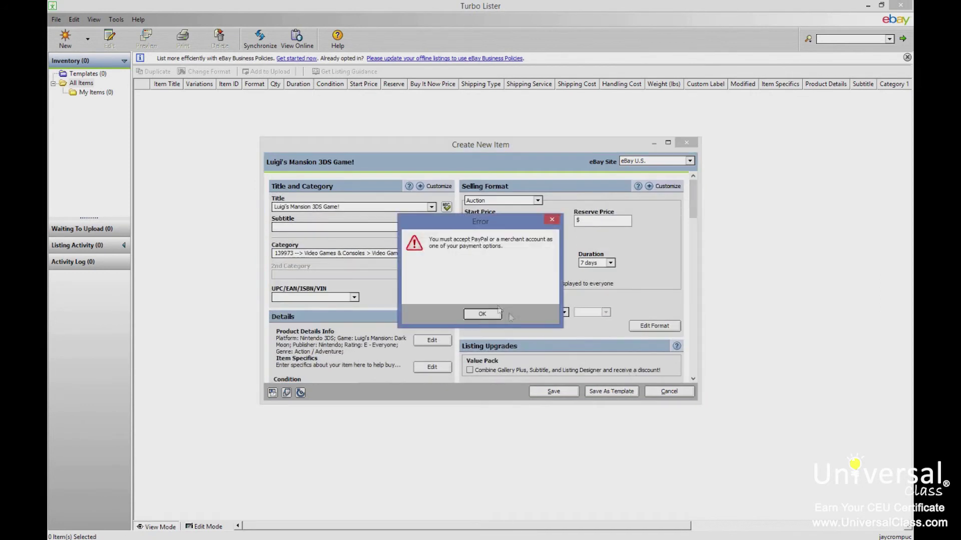
pyautogui.click(485, 315)
pyautogui.click(483, 314)
# - Accept credit cards via PayPal and require immediate payment for Buy It Now
pyautogui.moveTo(693, 204); pyautogui.dragTo(690, 281)
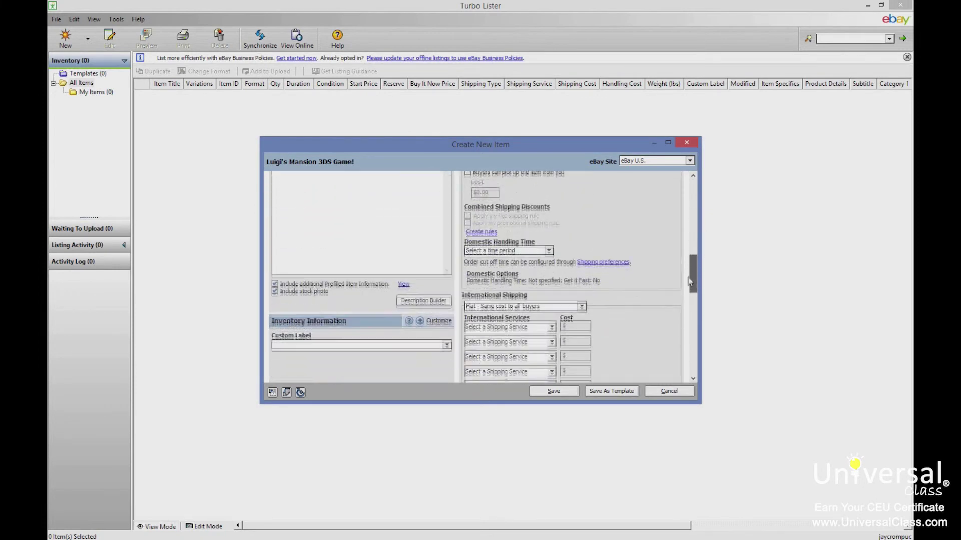
pyautogui.moveTo(690, 282); pyautogui.dragTo(683, 342)
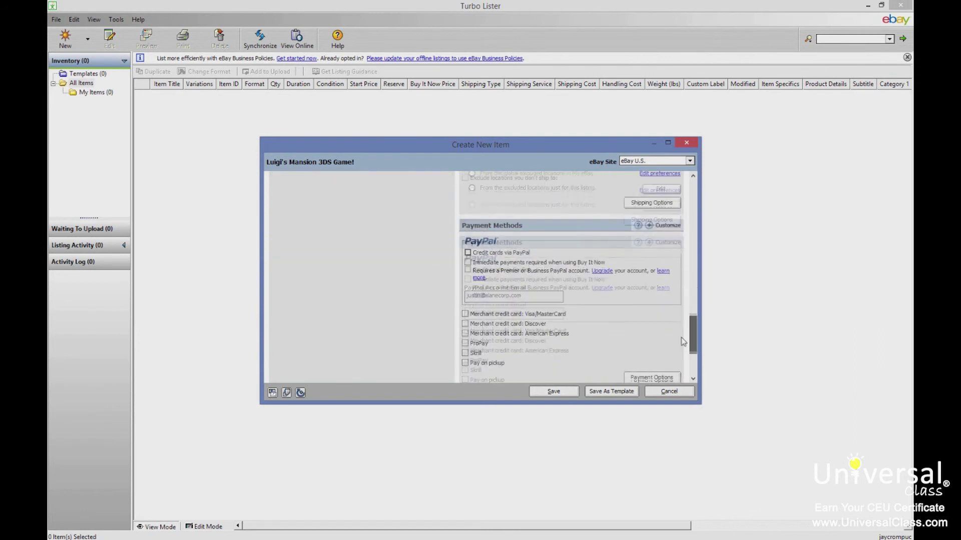
pyautogui.click(467, 247)
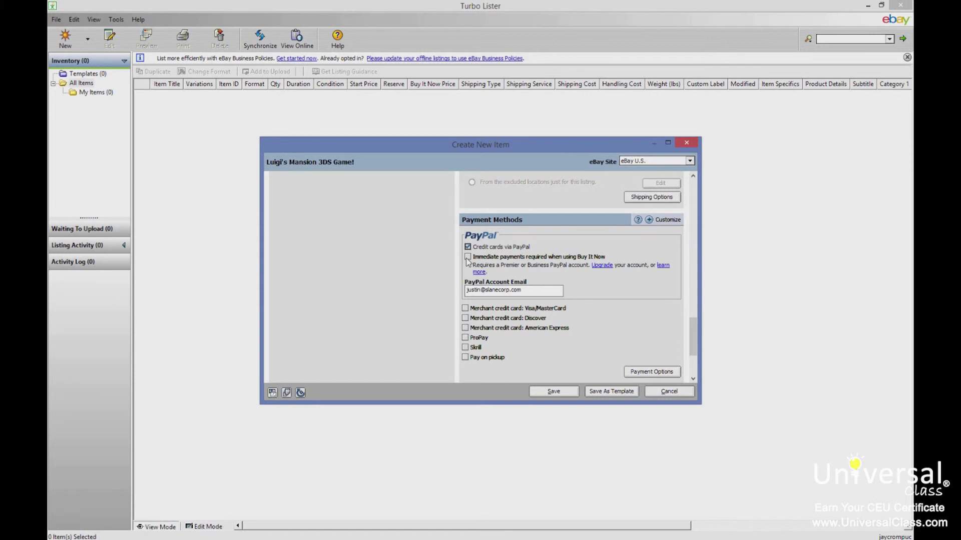
pyautogui.click(468, 258)
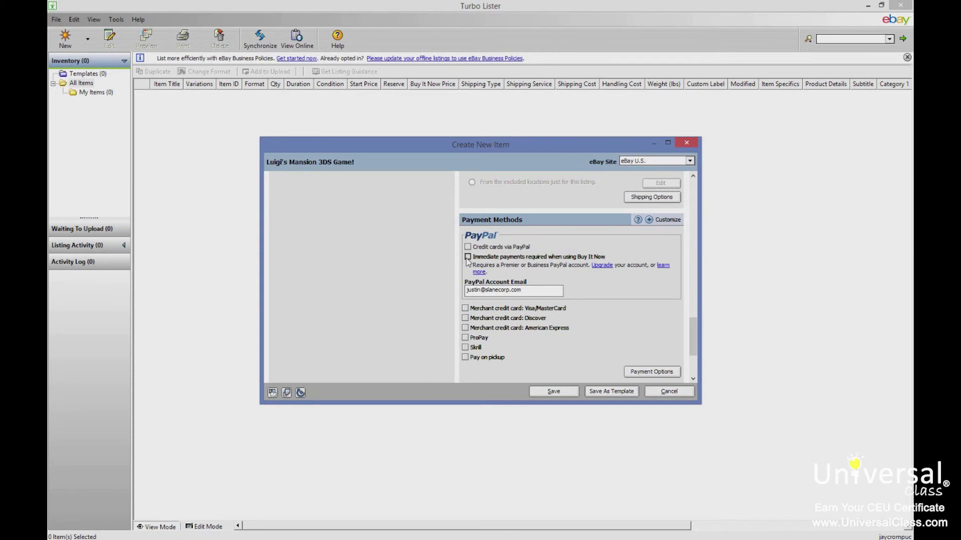
# - Save the listing as a template, confirm, and close the item form
pyautogui.click(621, 392)
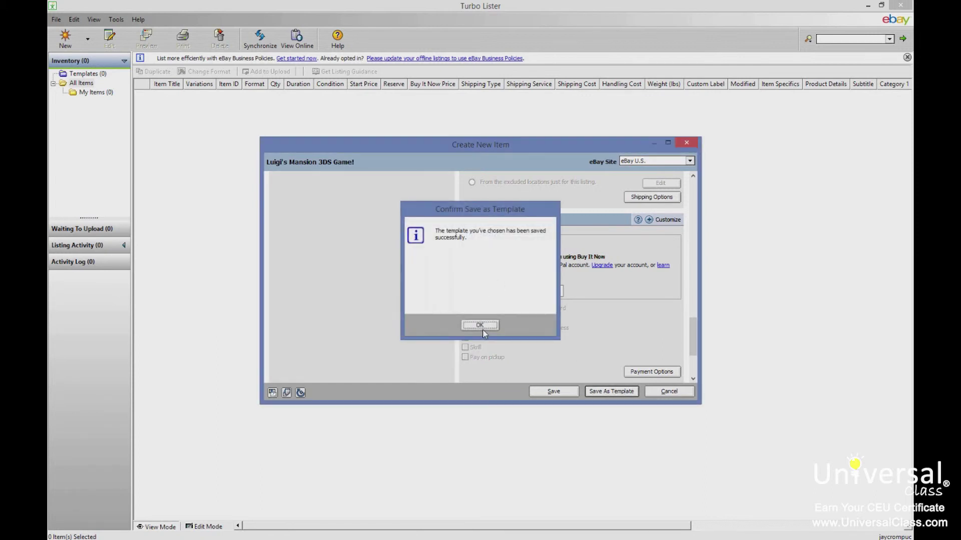
pyautogui.click(480, 324)
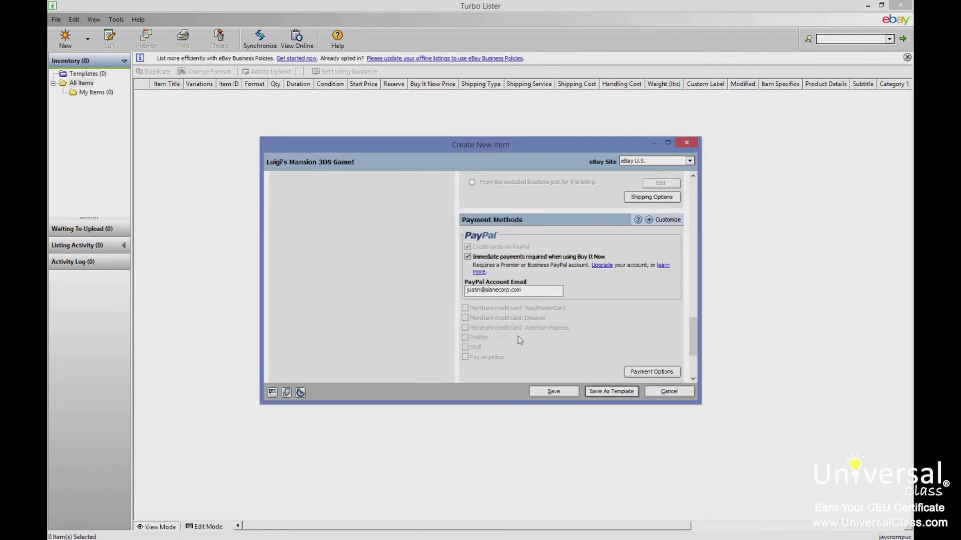
pyautogui.click(669, 392)
# - Select the saved Luigi's Mansion 3DS Game! template under Templates, preview it, then close the preview
pyautogui.click(84, 74)
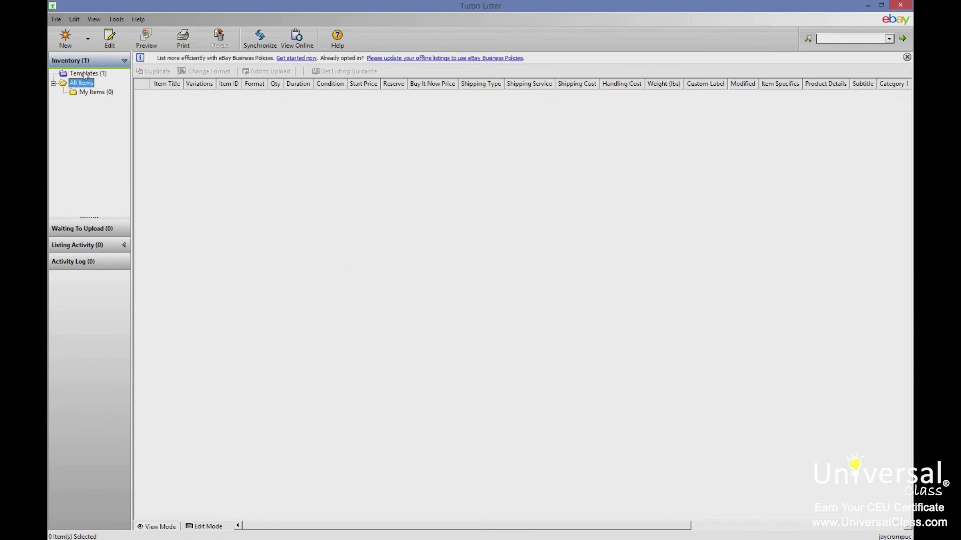
pyautogui.click(223, 94)
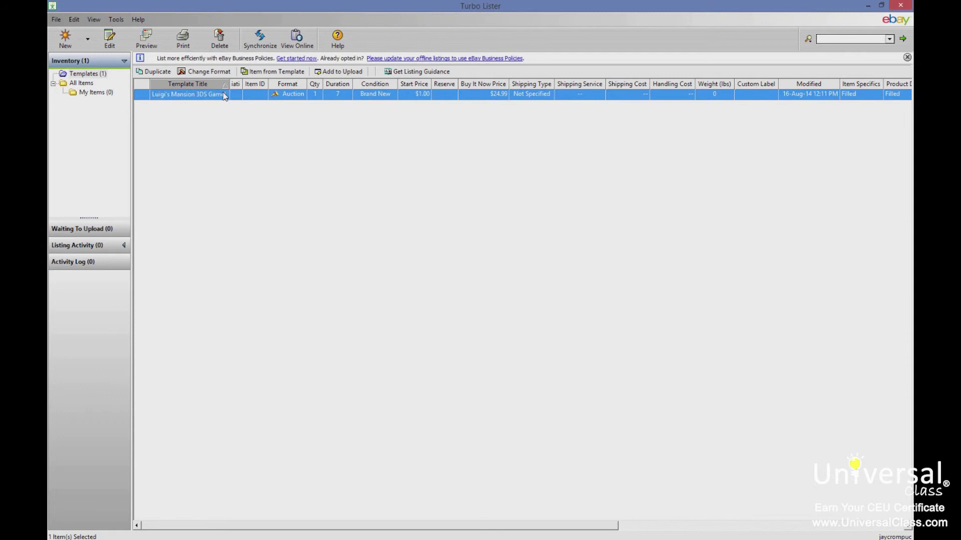
pyautogui.click(144, 50)
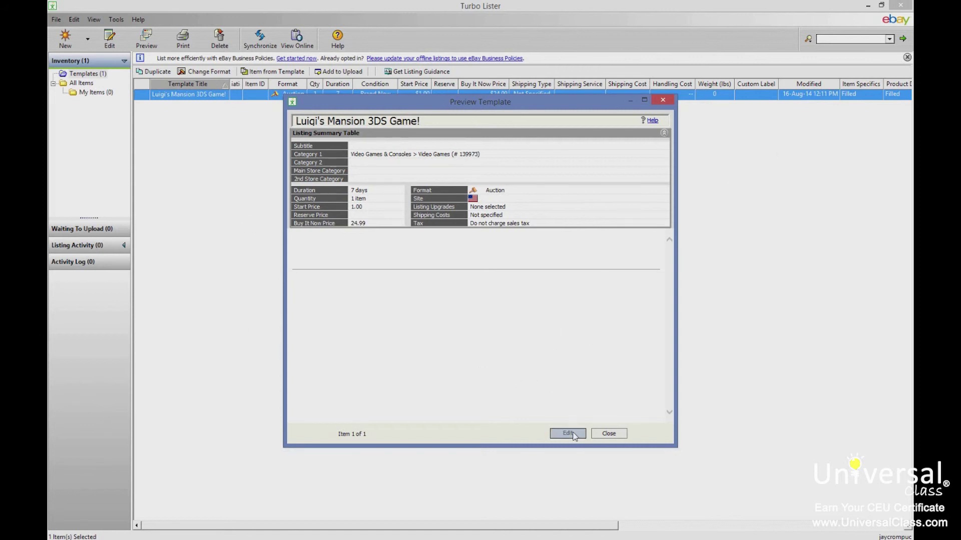
pyautogui.click(609, 434)
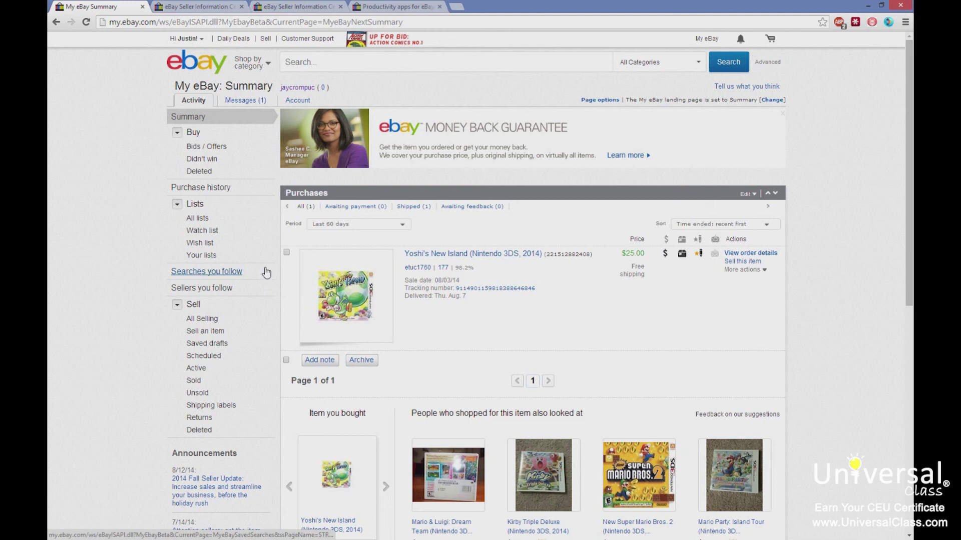
# - Go to My eBay's Account Subscriptions page and start a Selling Manager subscription
pyautogui.scroll(-3, 242, 264)
pyautogui.scroll(3, 257, 240)
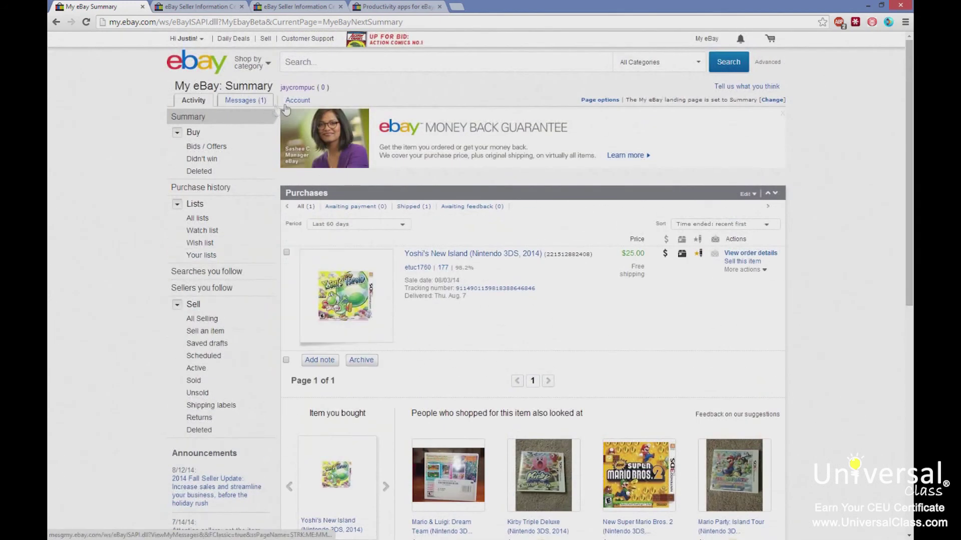
pyautogui.moveTo(298, 100)
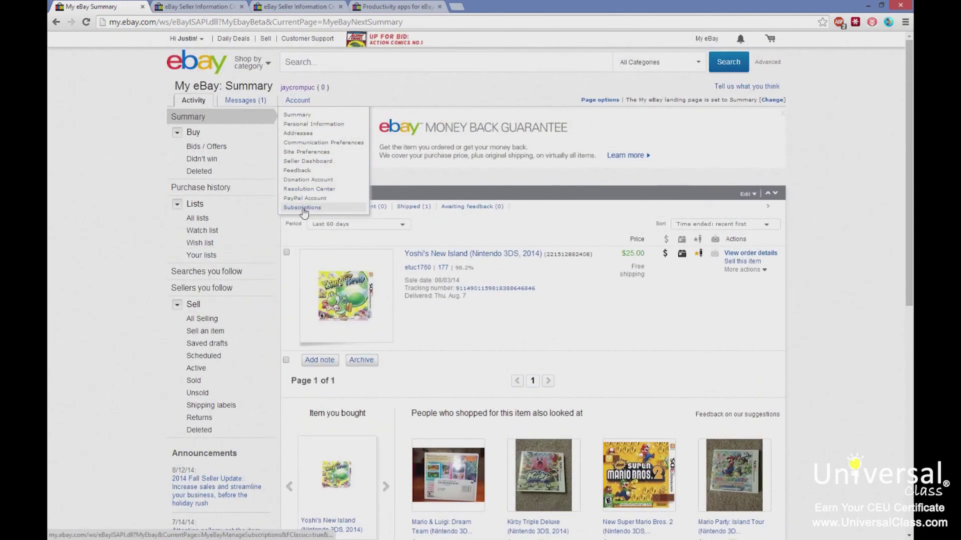
pyautogui.click(302, 208)
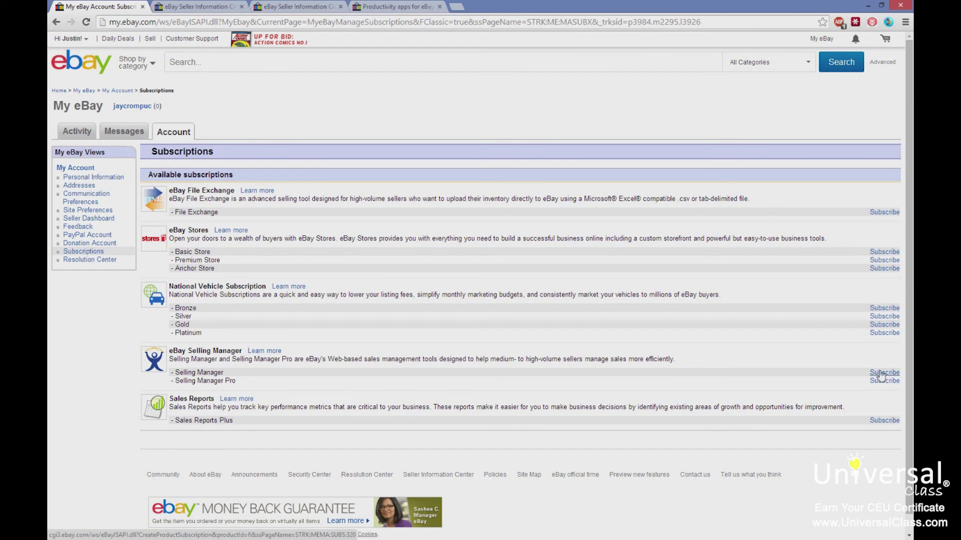
pyautogui.click(881, 373)
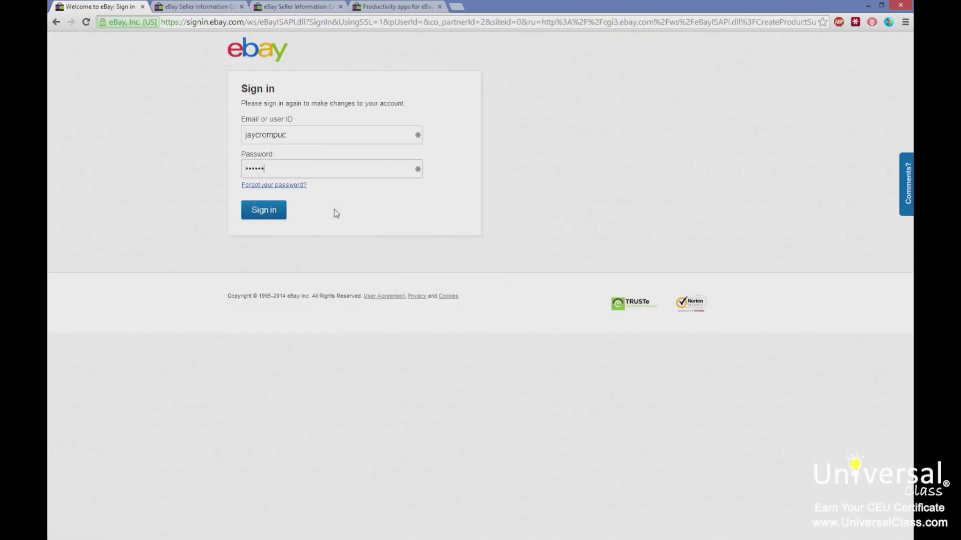
# - Submit the re-sign-in and highlight the error requiring an active seller's account
pyautogui.press('Return')
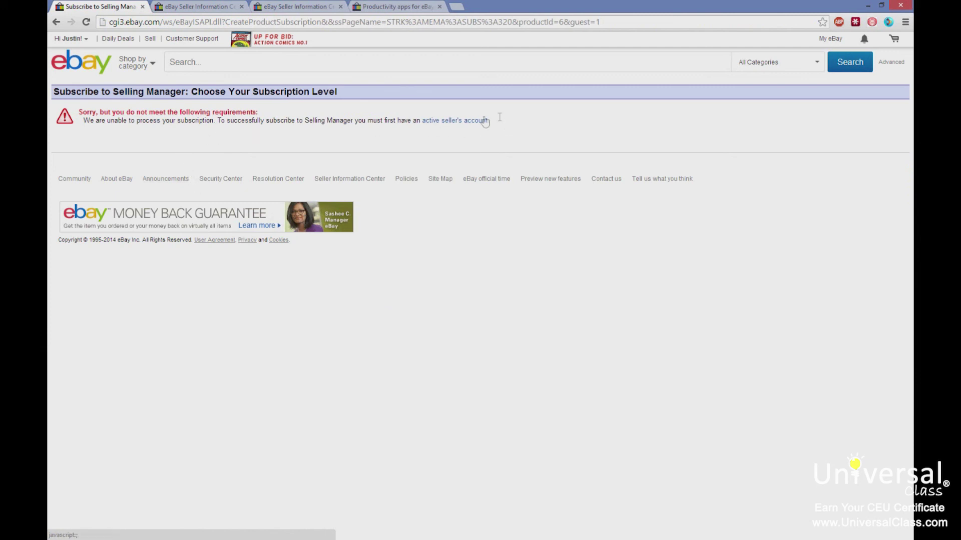
pyautogui.moveTo(489, 121); pyautogui.dragTo(84, 125)
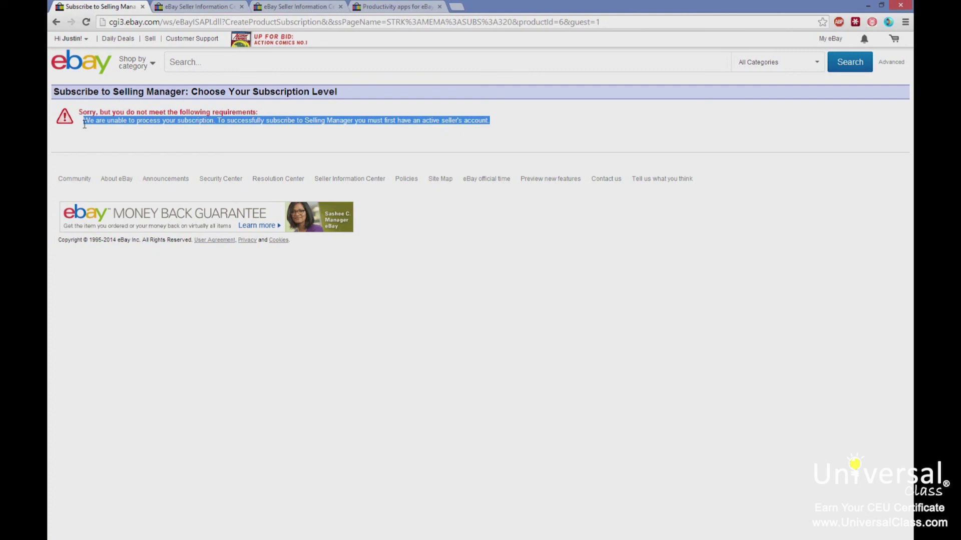
pyautogui.click(556, 134)
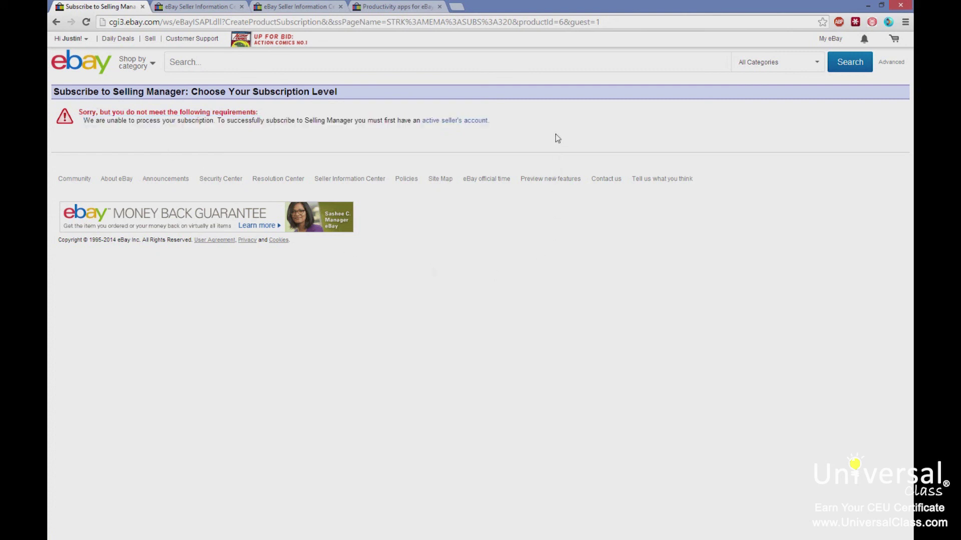